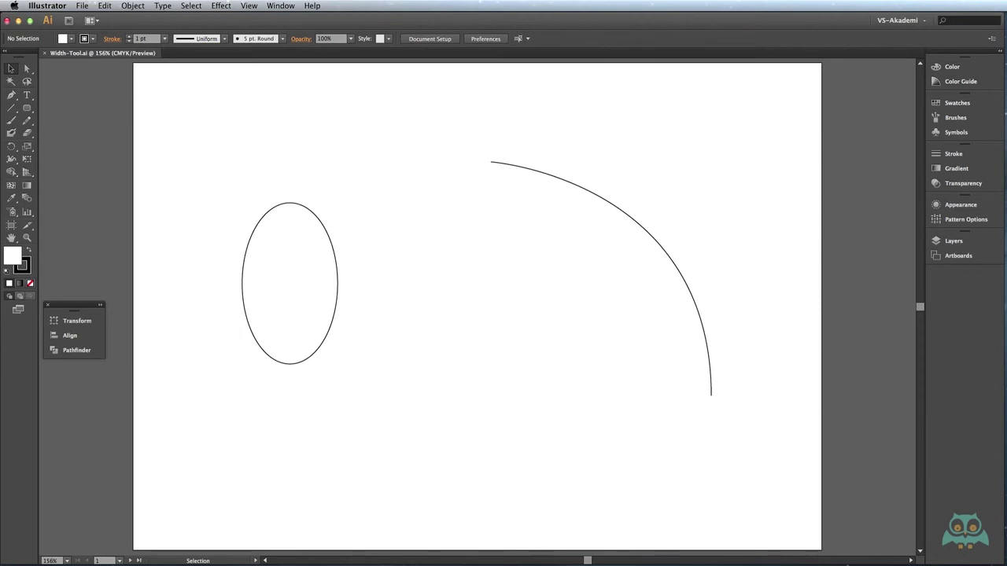
- Browse the Nesne-Duzenleme-Araclari sample folder in Finder, then close it to return to Width-Tool.ai
key("super+Tab")
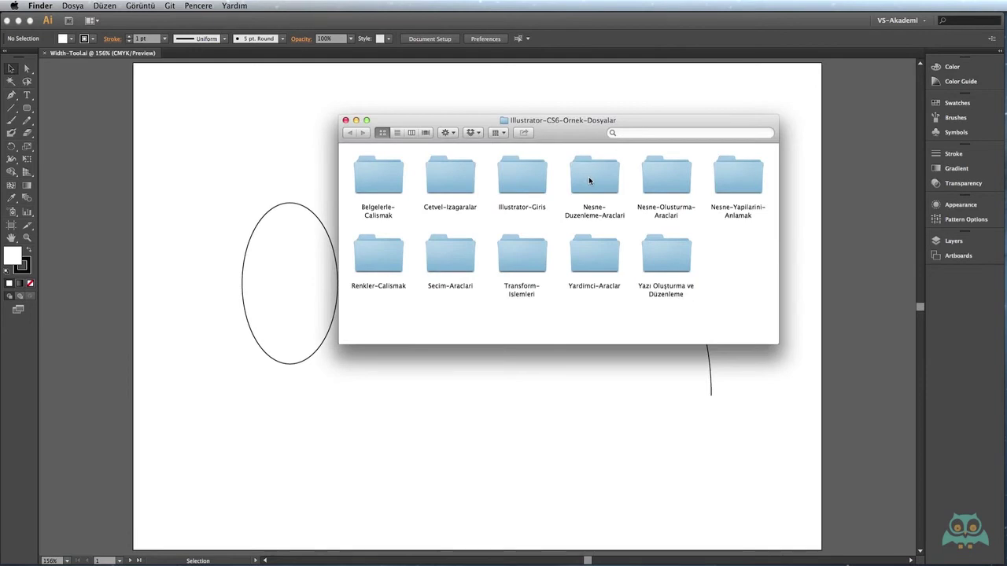
double_click(591, 177)
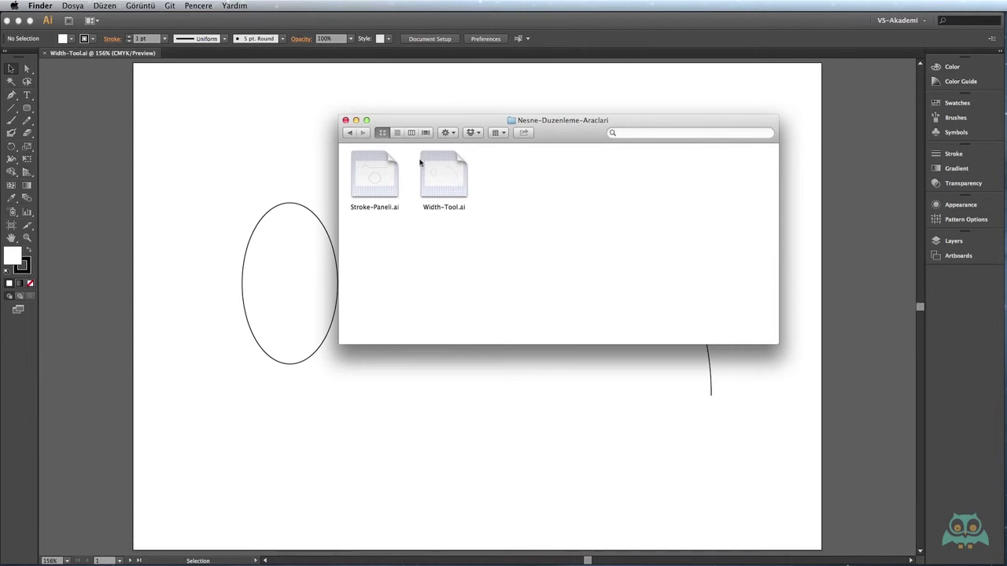
left_click(347, 120)
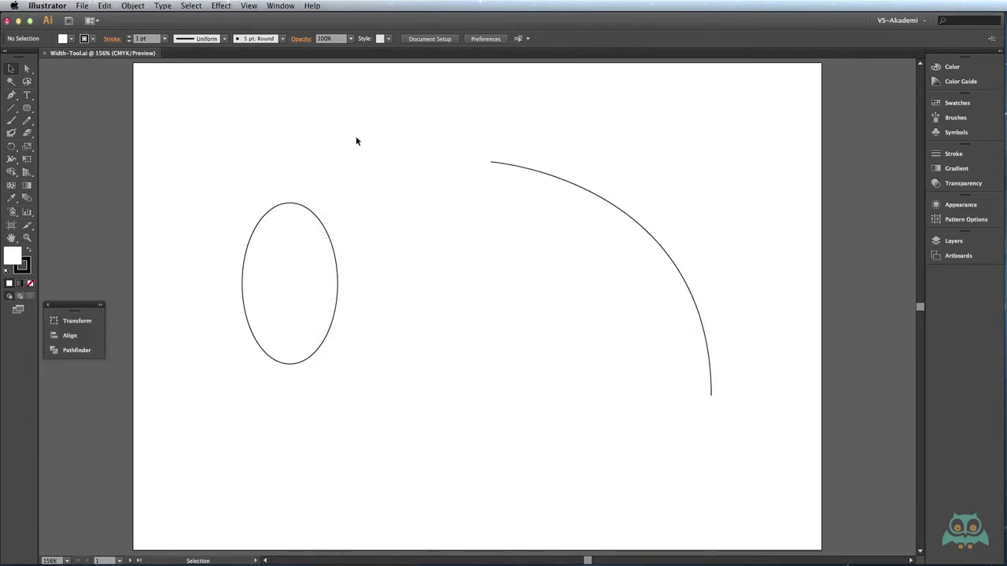
- Select the ellipse and switch to the Width Tool with Shift+W
left_click(287, 232)
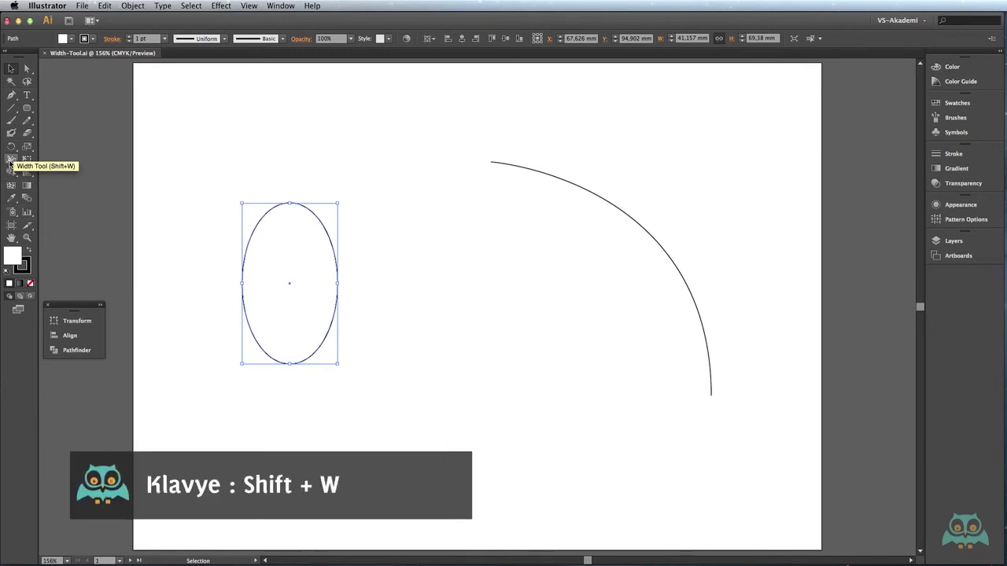
key("shift+w")
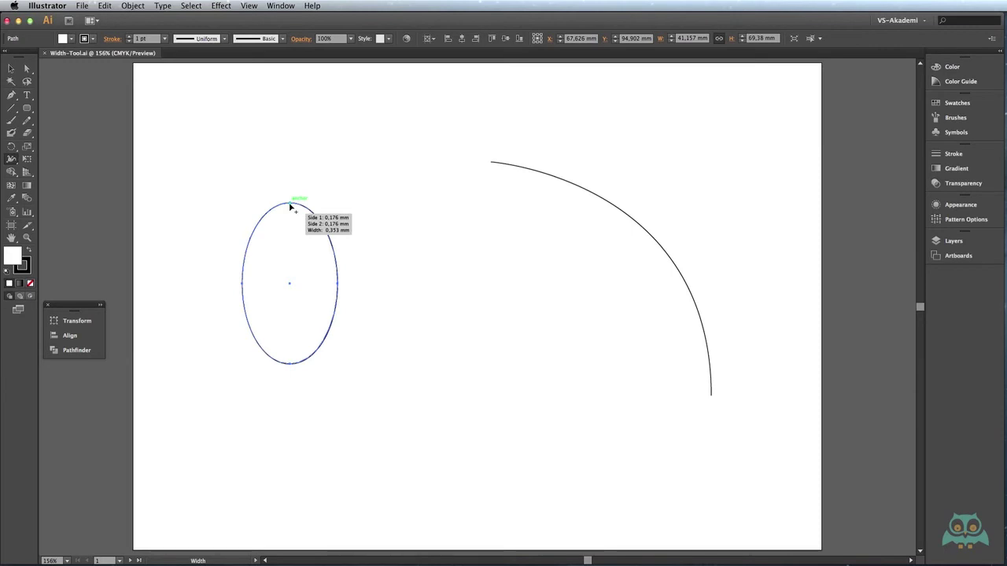
- Make the ellipse's stroke wide on its top and left sides, tapering to a hairline on the right
mouse_move(290, 206)
left_mouse_down()
mouse_move(291, 240)
mouse_move(296, 221)
left_mouse_up()
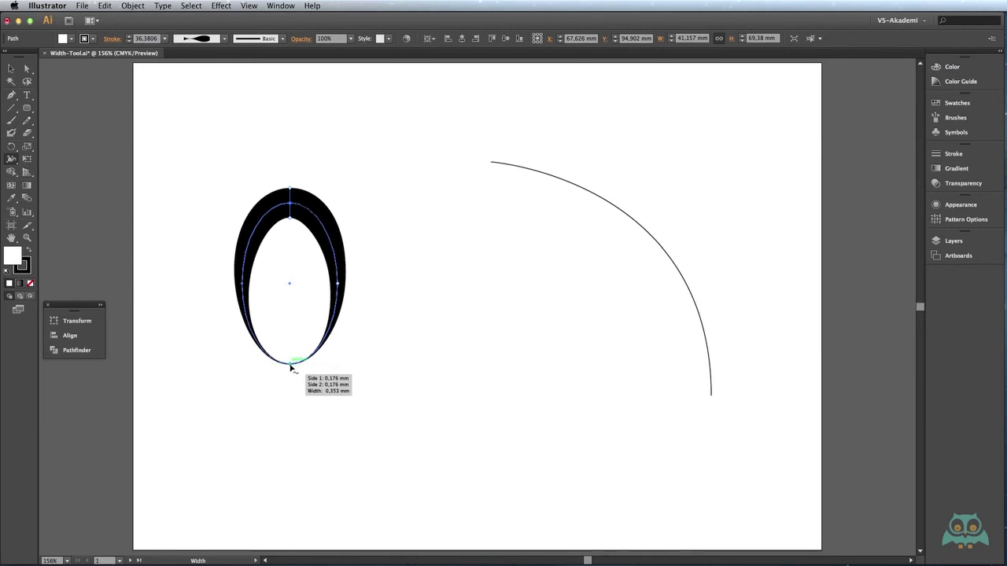
left_click_drag(291, 365, 288, 278)
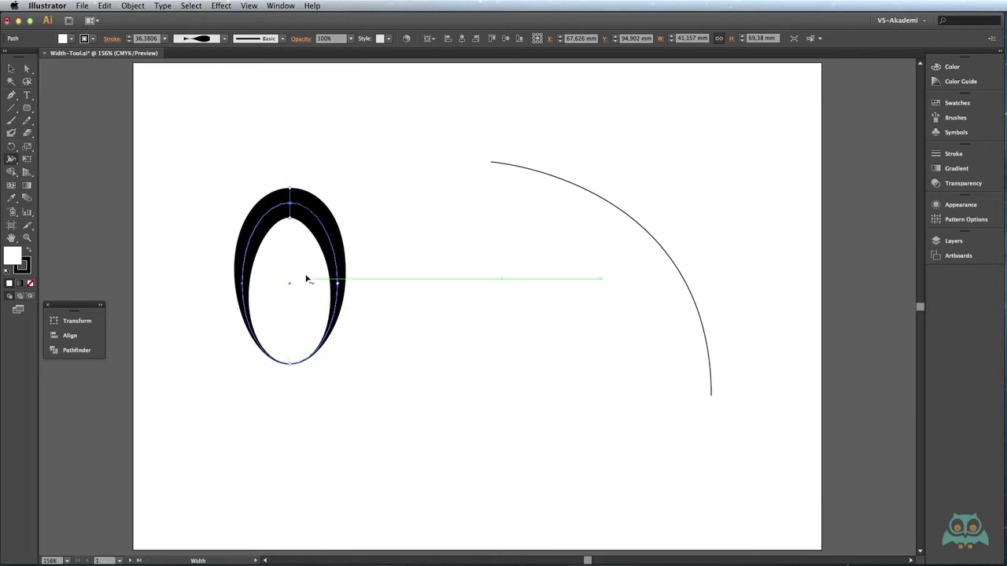
left_click_drag(295, 365, 295, 343)
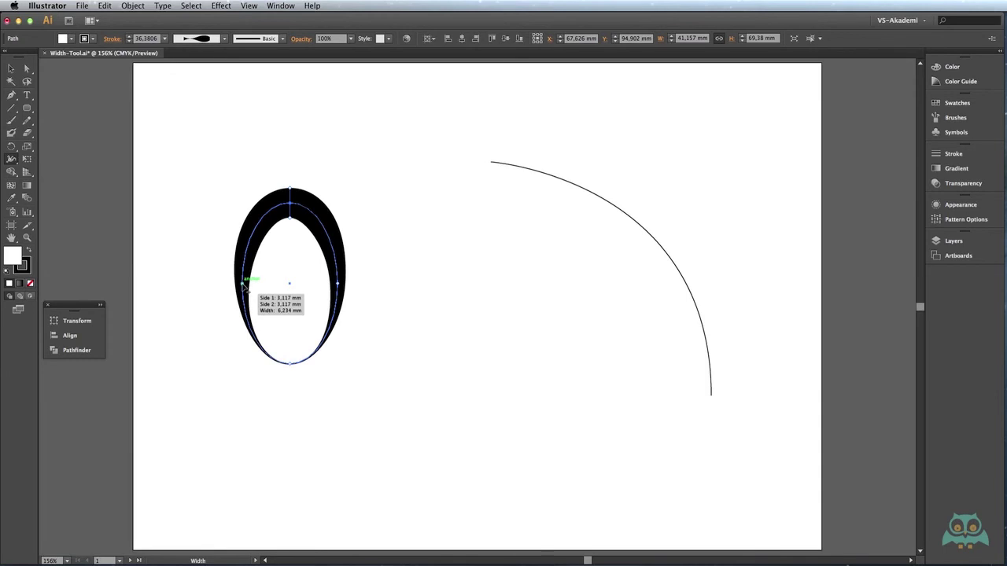
left_click_drag(243, 284, 265, 282)
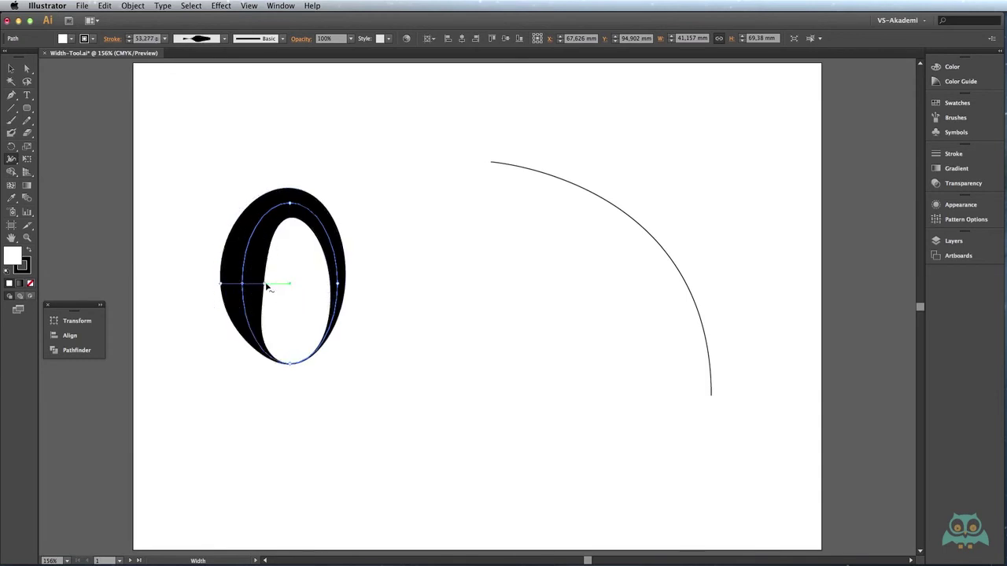
left_click_drag(339, 284, 340, 285)
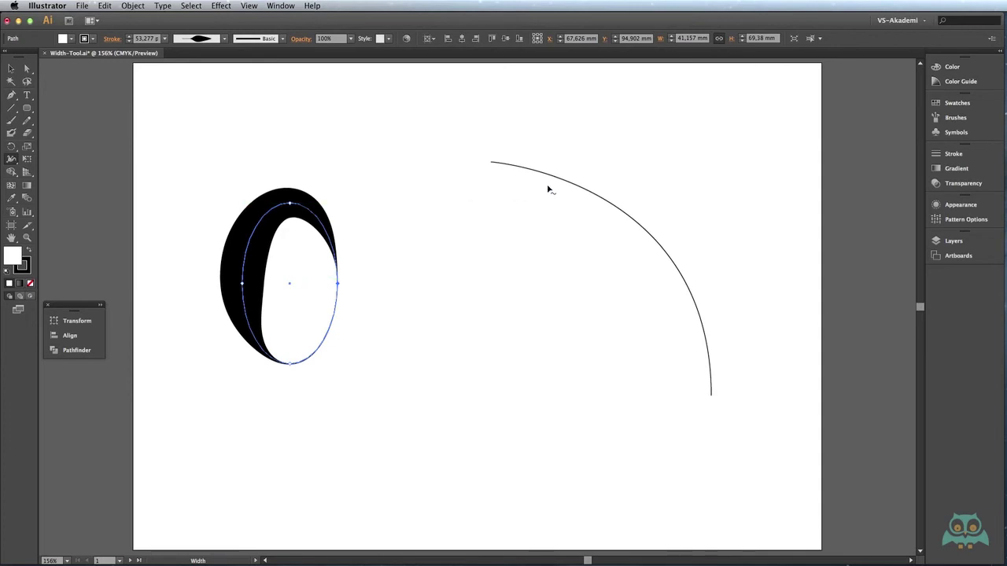
key("v")
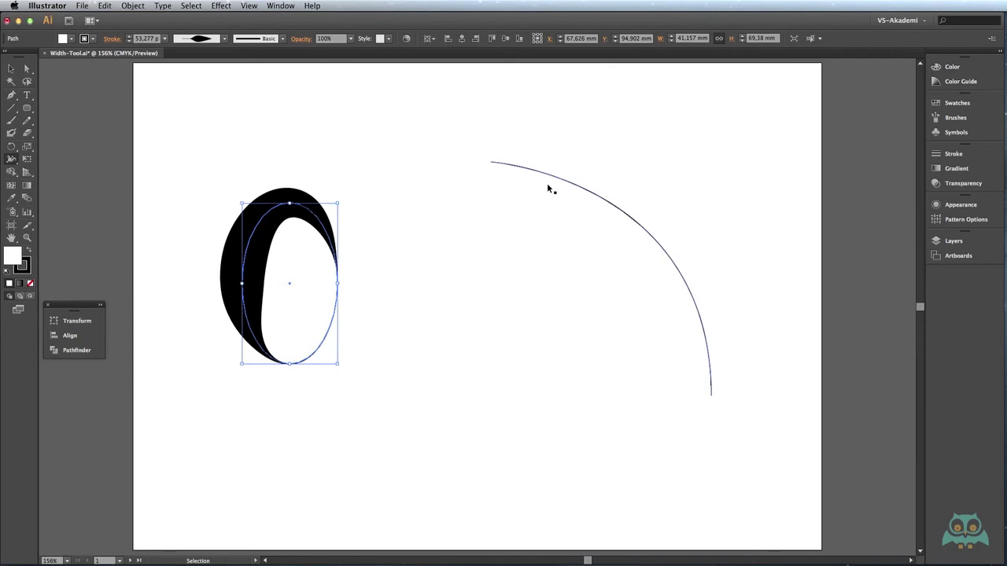
- Select the arc and flare its stroke into a wide wedge at the top end
left_click(551, 180)
key("shift+w")
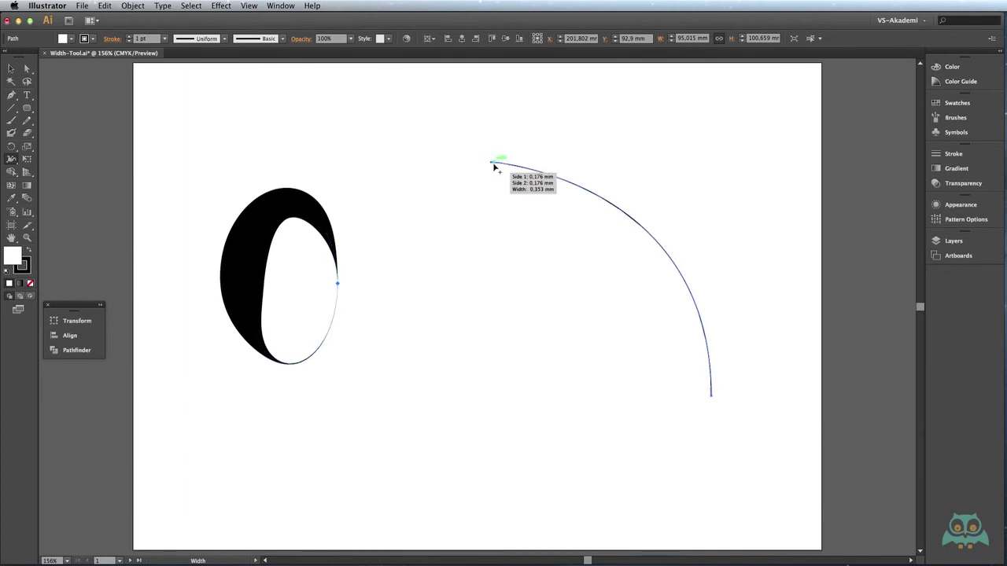
left_click_drag(493, 165, 492, 215)
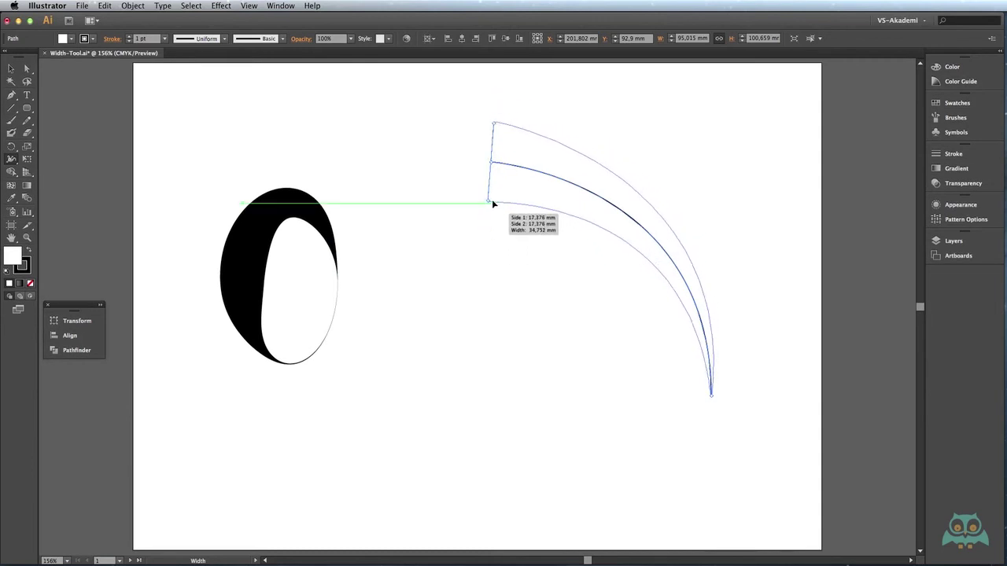
left_click_drag(493, 214, 492, 206)
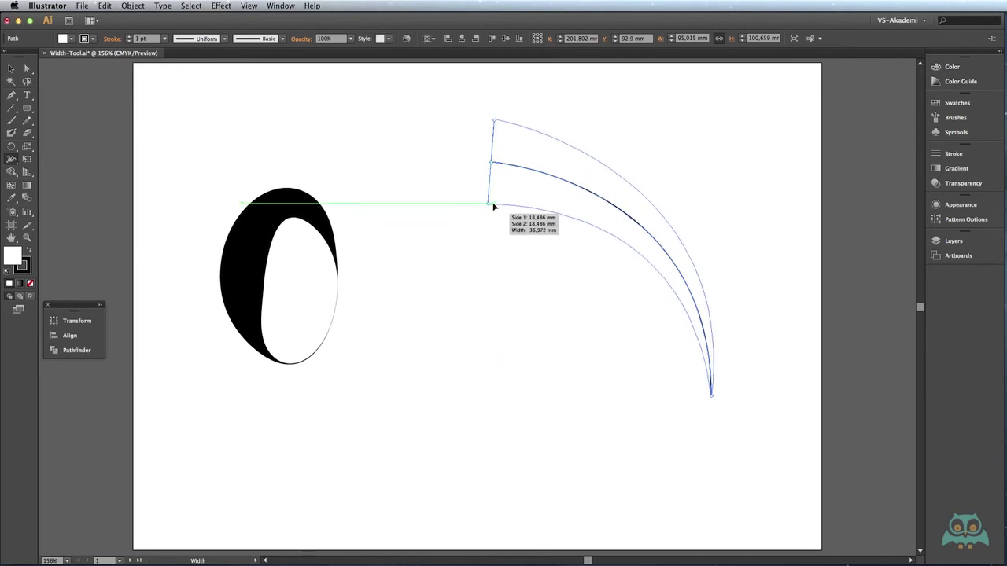
left_click_drag(493, 206, 493, 198)
- Add a mid-arc bulge and taper the arc's lower part into a fine point
left_click_drag(578, 189, 579, 190)
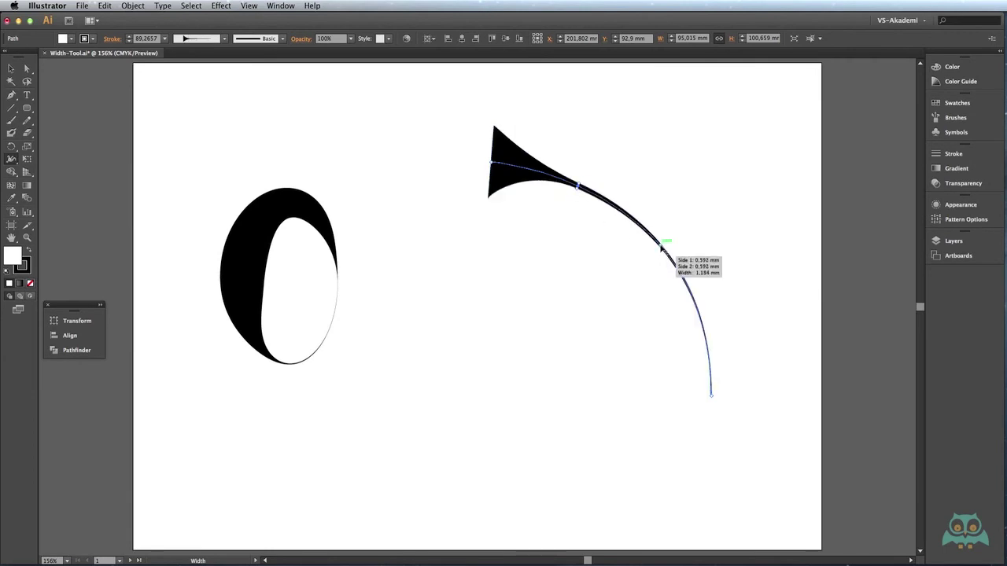
left_click_drag(661, 247, 637, 256)
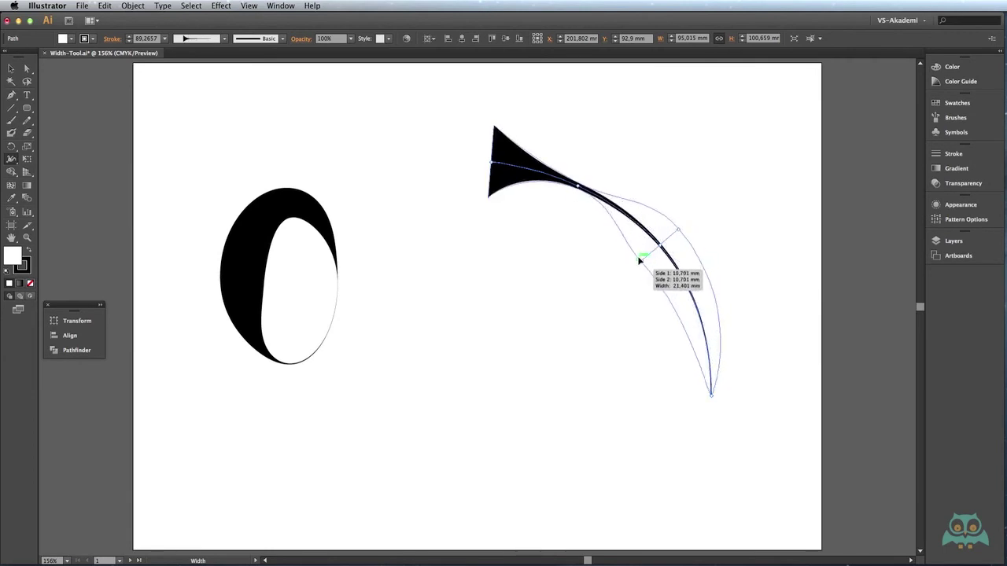
left_click_drag(679, 320, 696, 313)
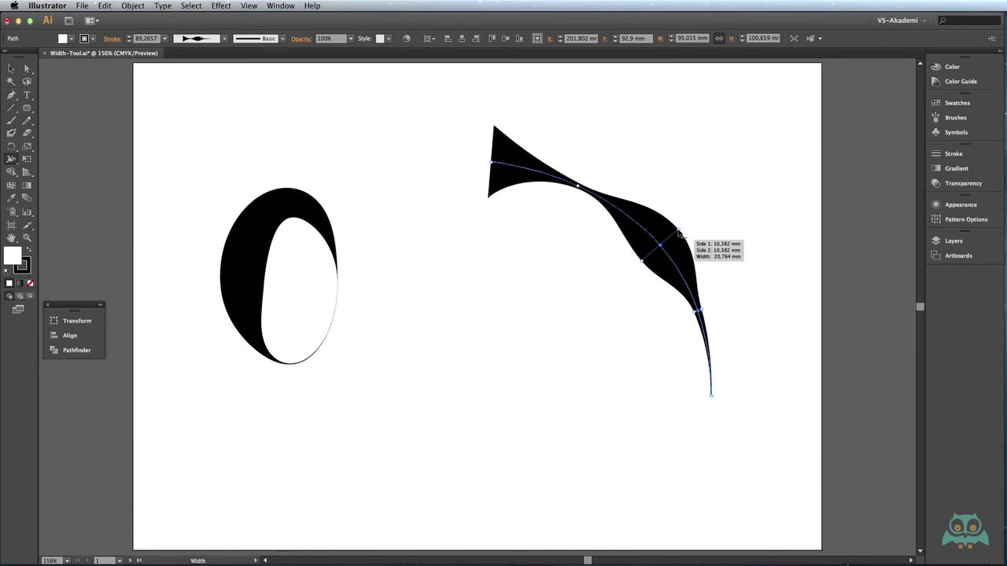
left_click_drag(678, 234, 679, 235)
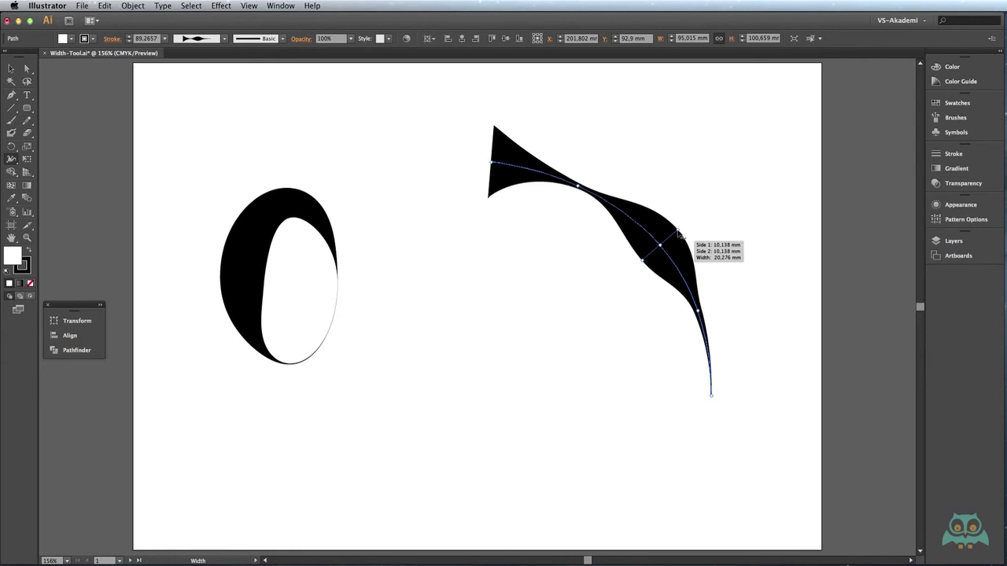
left_click_drag(679, 235, 666, 244)
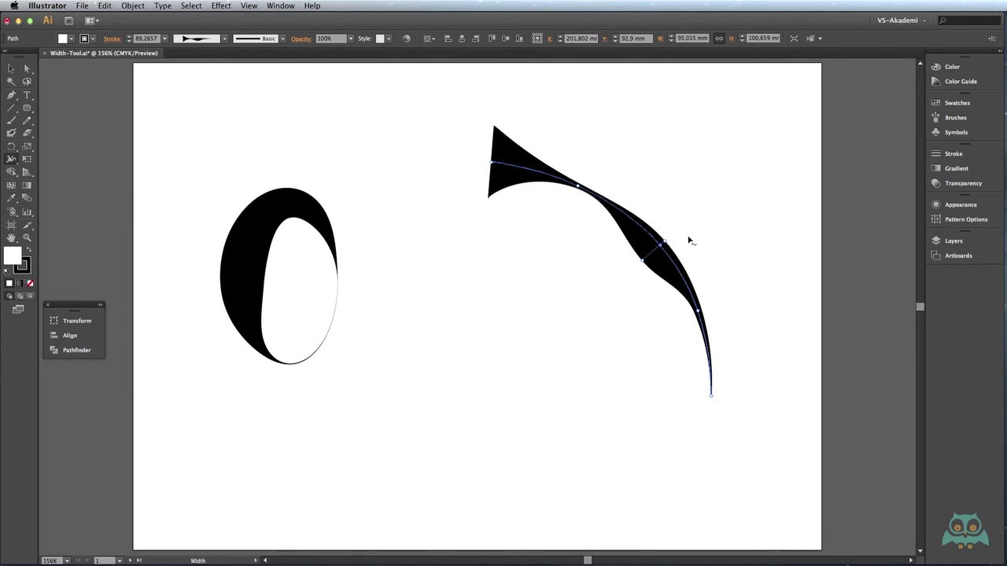
left_click(661, 244)
key("space")
mouse_move(860, 228)
left_mouse_down()
mouse_move(706, 243)
mouse_move(640, 229)
left_mouse_up()
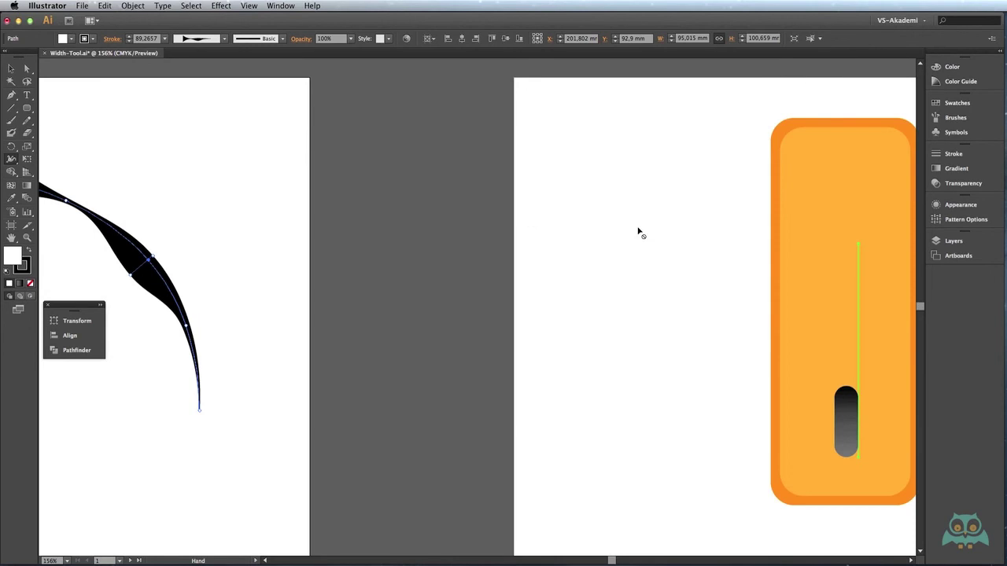
left_click(955, 256)
double_click(879, 258)
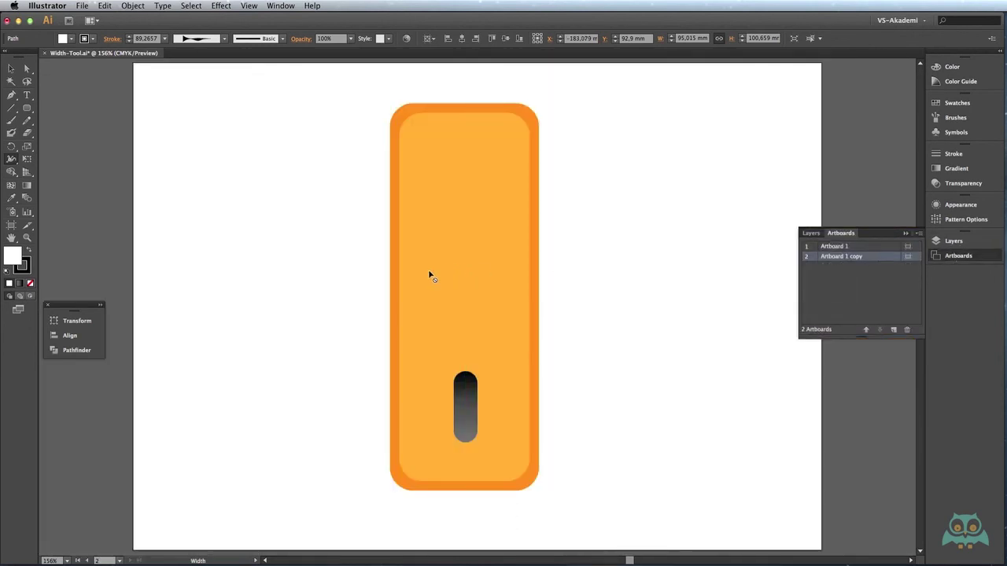
left_click(906, 233)
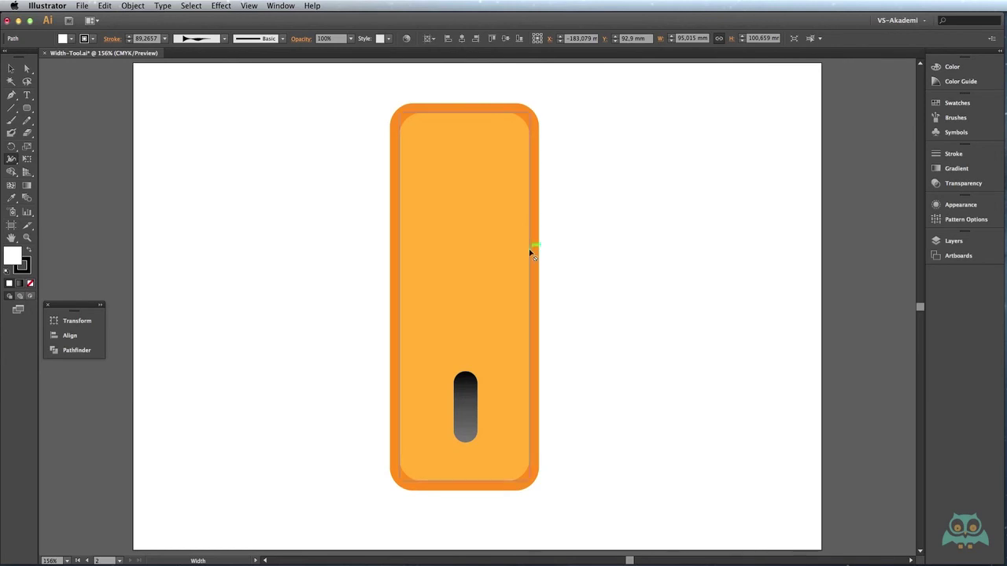
- Draw a three-point Pen curve from the door plate sweeping right and dipping down
left_click(11, 95)
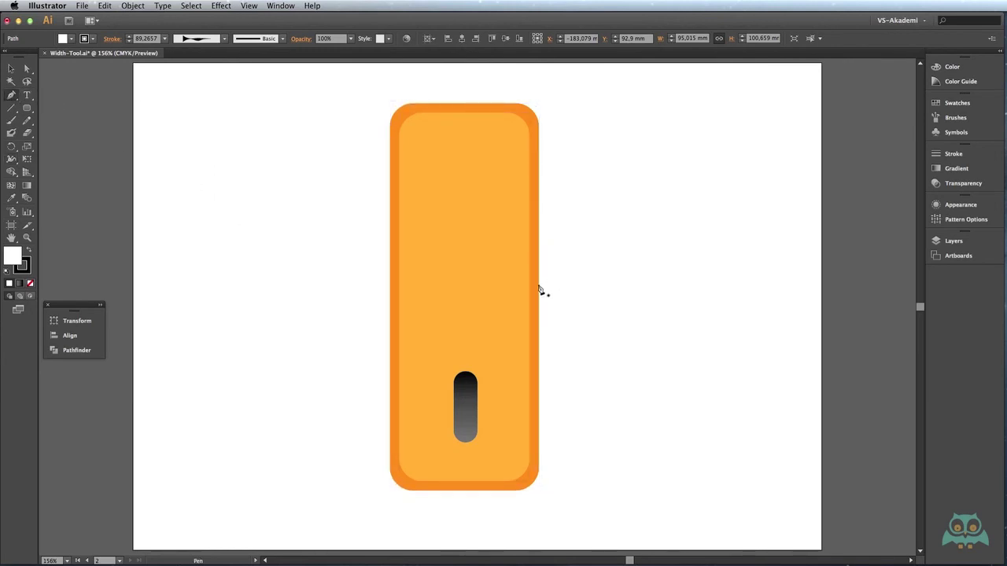
left_click(464, 239)
mouse_move(621, 159)
left_mouse_down()
mouse_move(727, 165)
mouse_move(707, 163)
left_mouse_up()
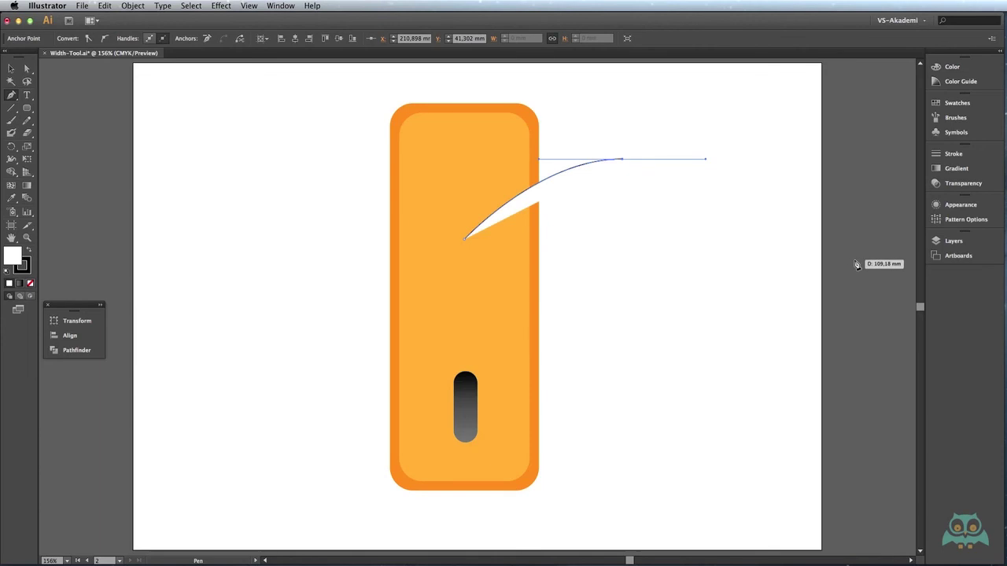
left_click_drag(845, 240, 718, 247)
left_click_drag(756, 276, 853, 279)
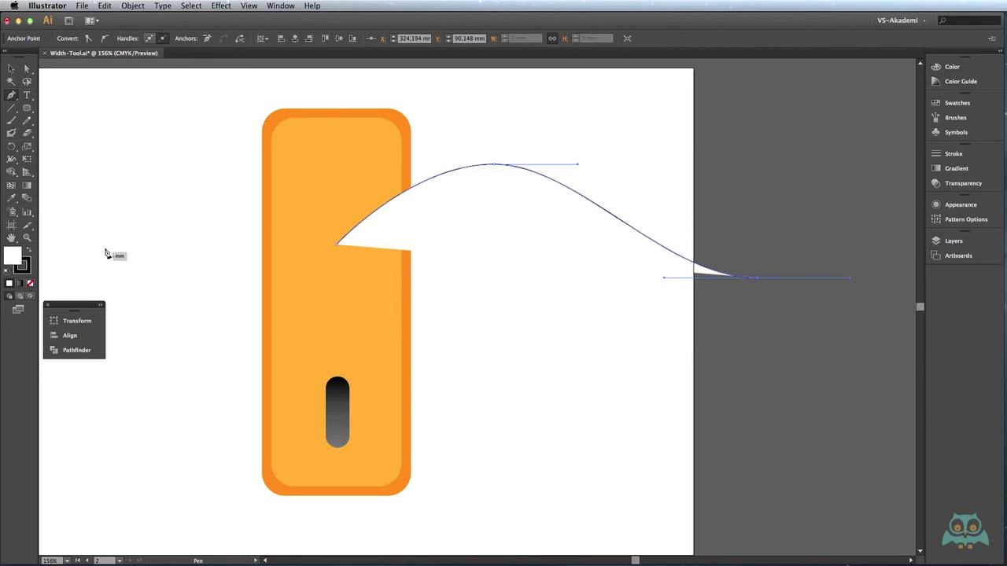
- Set the new curved path's fill to None
left_click(11, 69)
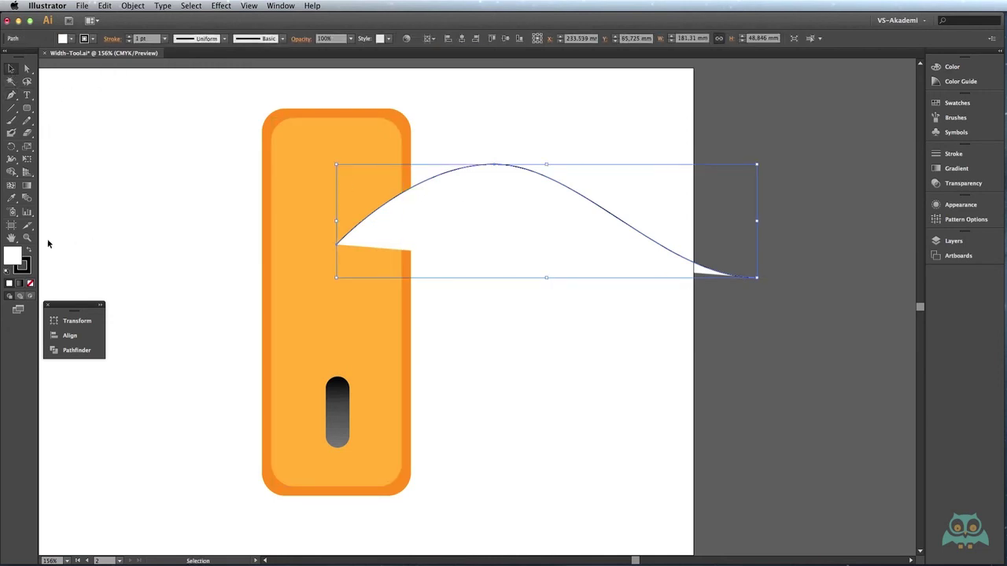
left_click(70, 39)
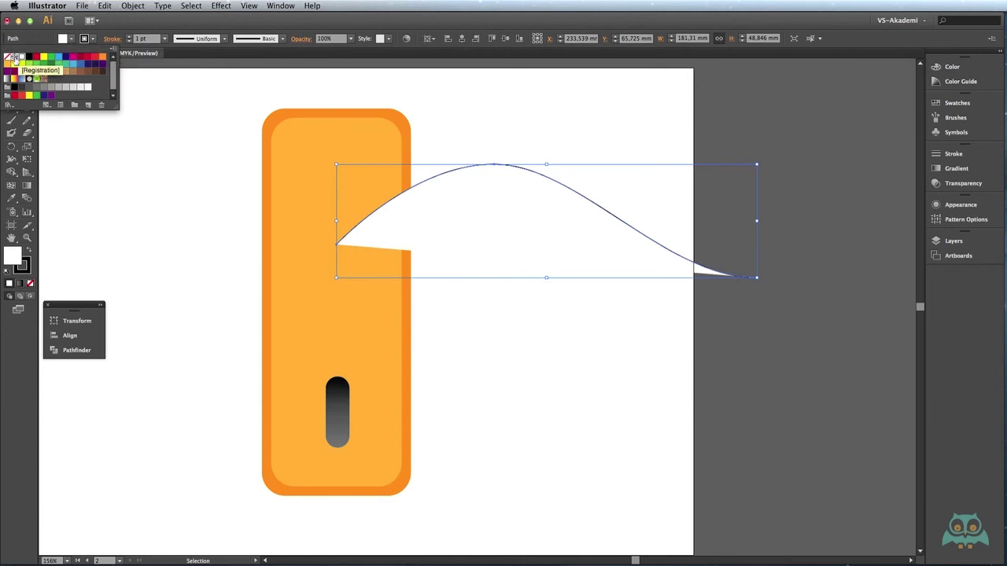
left_click(7, 57)
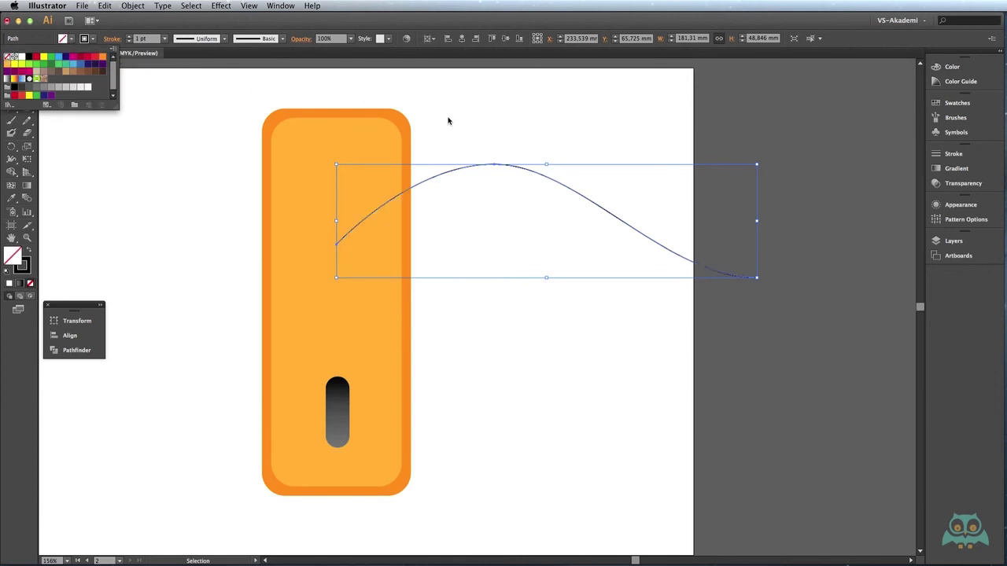
left_click(189, 58)
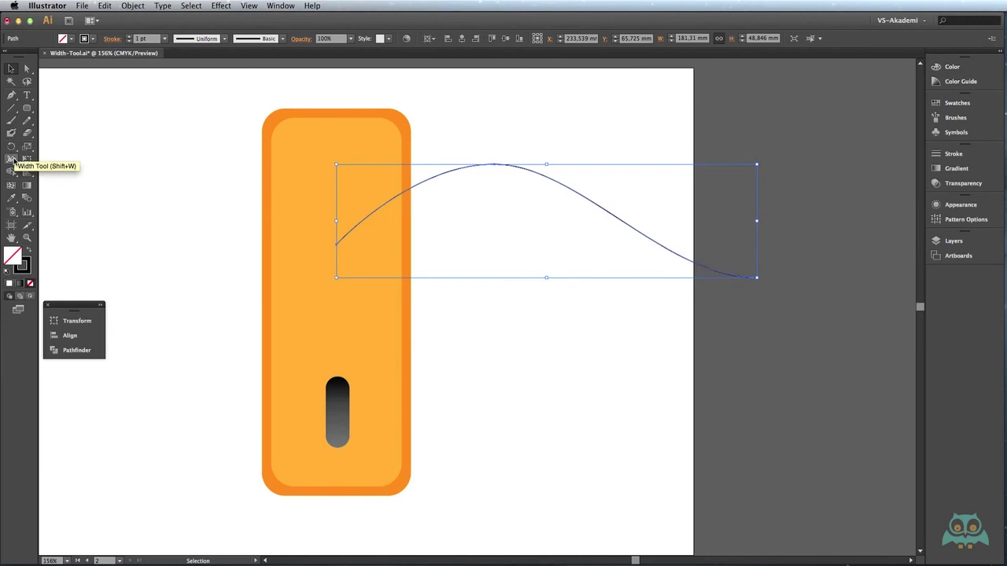
- Widen the curve's left end with the Width Tool into a thick tapering handle
left_click(10, 161)
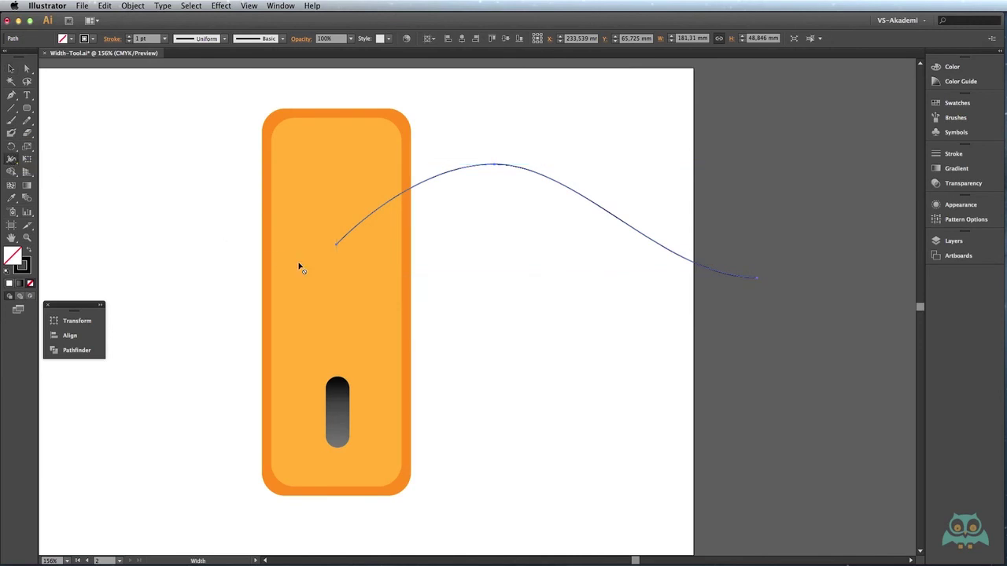
mouse_move(337, 250)
left_mouse_down()
mouse_move(394, 289)
mouse_move(374, 271)
left_mouse_up()
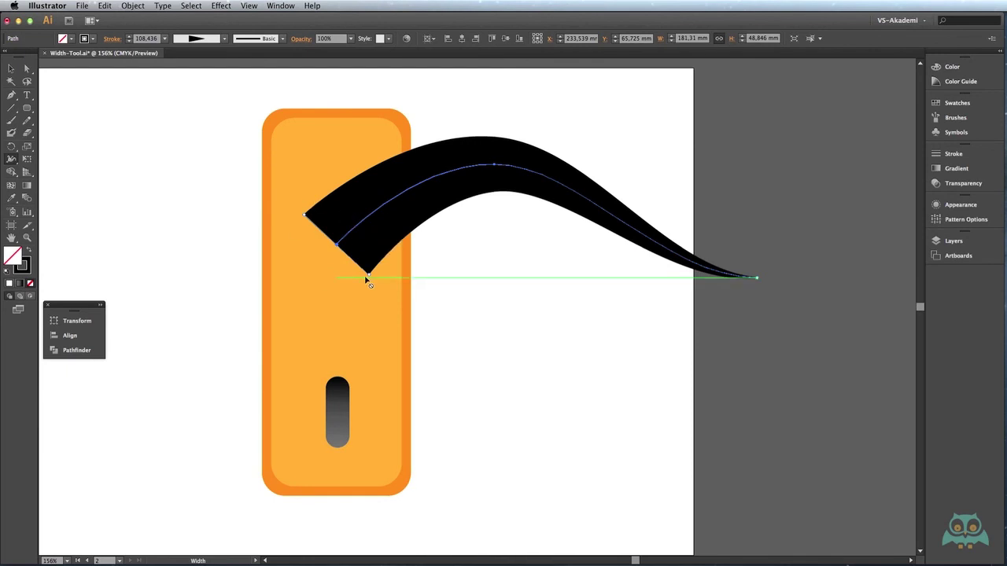
- Give the handle stroke a Round Cap in the Stroke panel
left_click(943, 155)
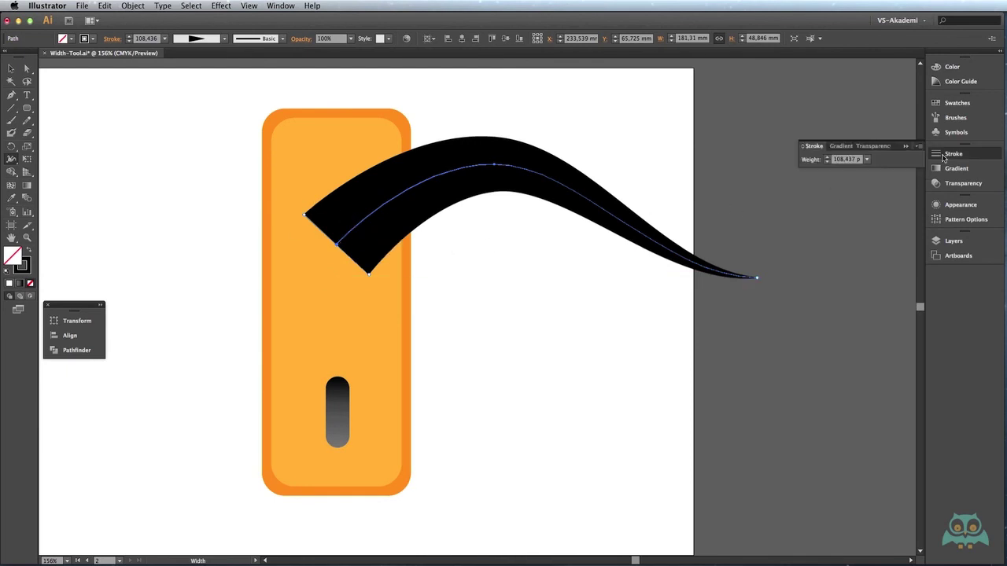
left_click(803, 147)
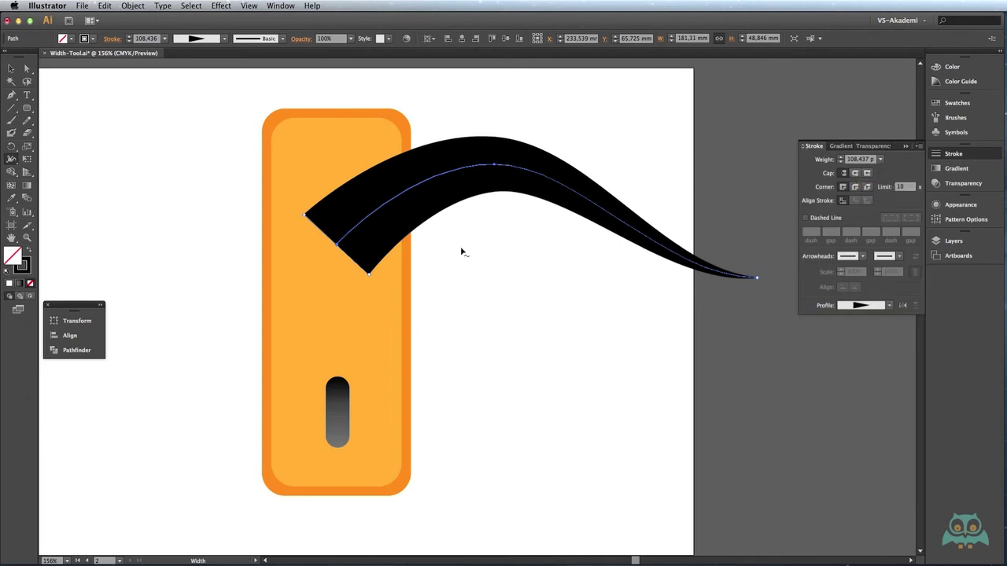
left_click(855, 173)
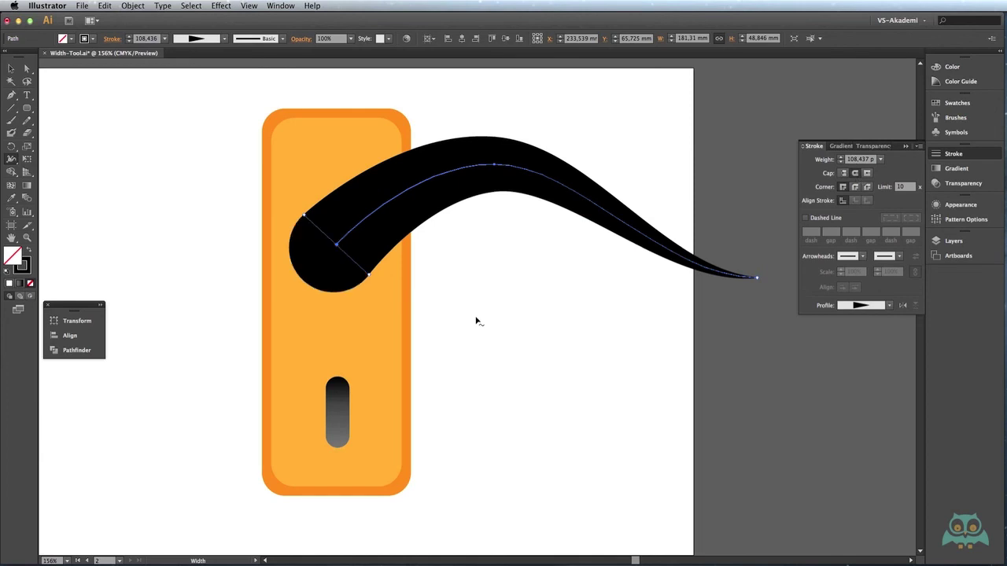
- Drag the top bounding-box handle down to make the handle's arc lower and flatter
left_click(11, 69)
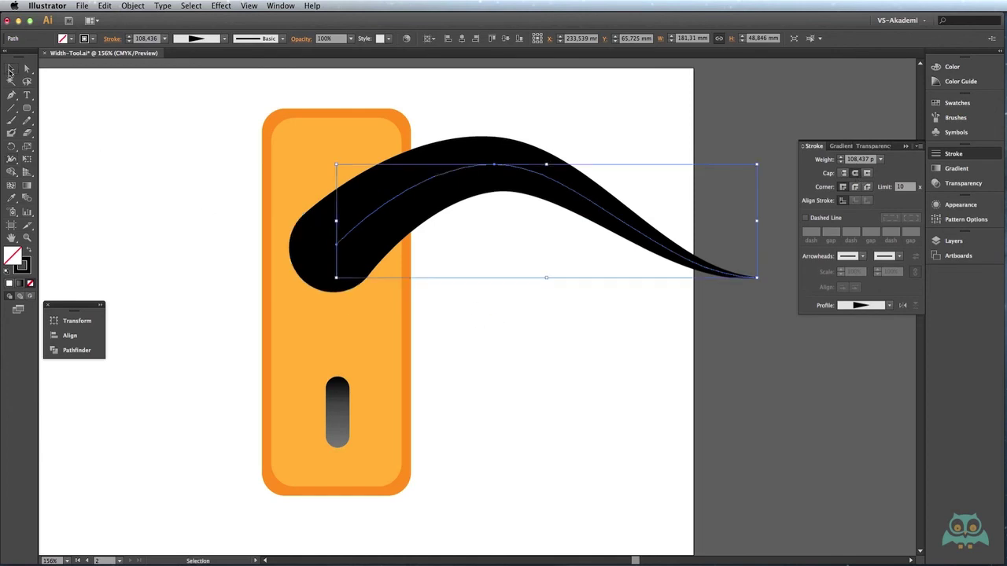
left_click_drag(546, 165, 531, 234)
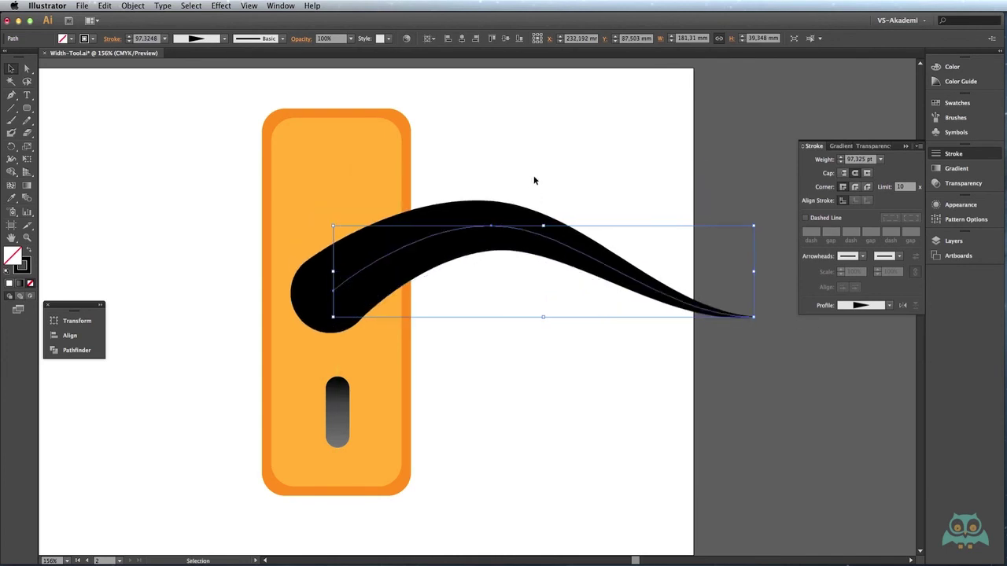
left_click(533, 180)
- Recolour the handle's stroke from black to a brown swatch, then deselect it
key("ctrl+1")
left_click_drag(453, 270, 417, 228)
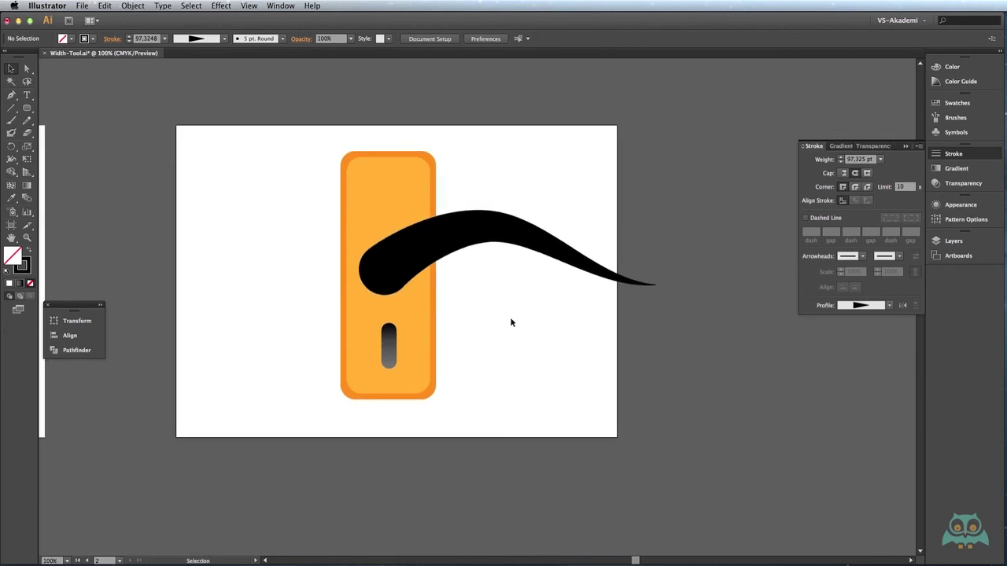
left_click(542, 250)
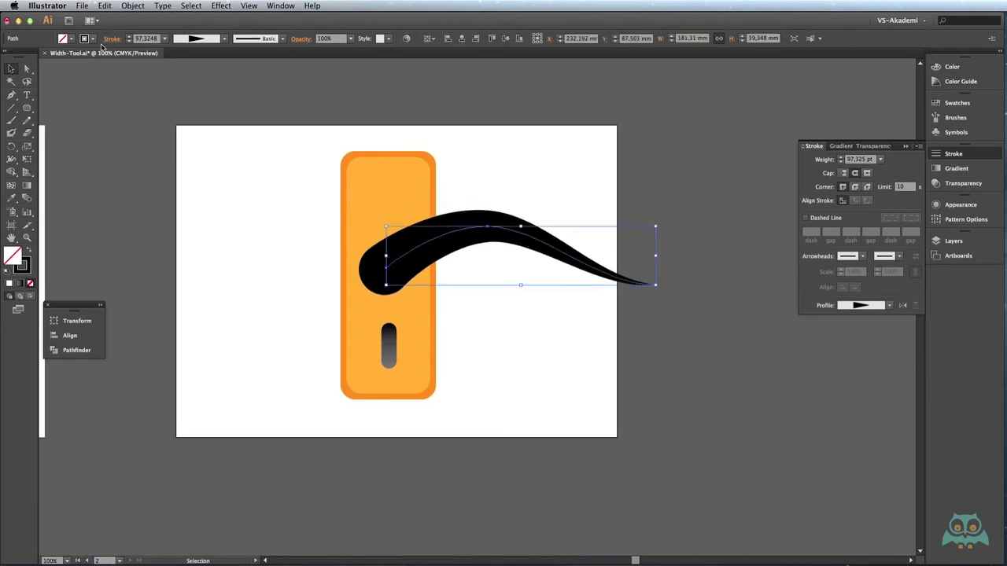
left_click(93, 39)
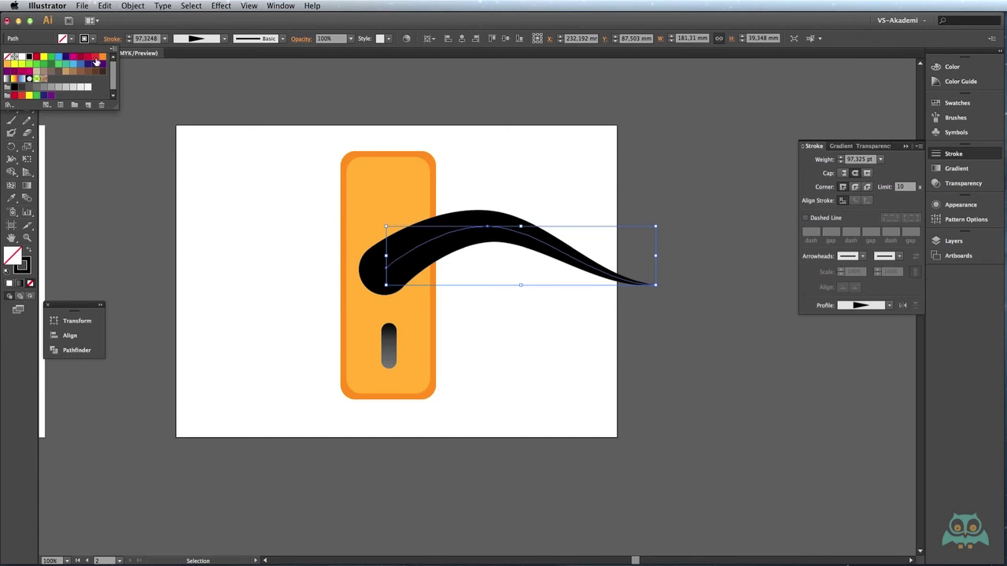
left_click(80, 72)
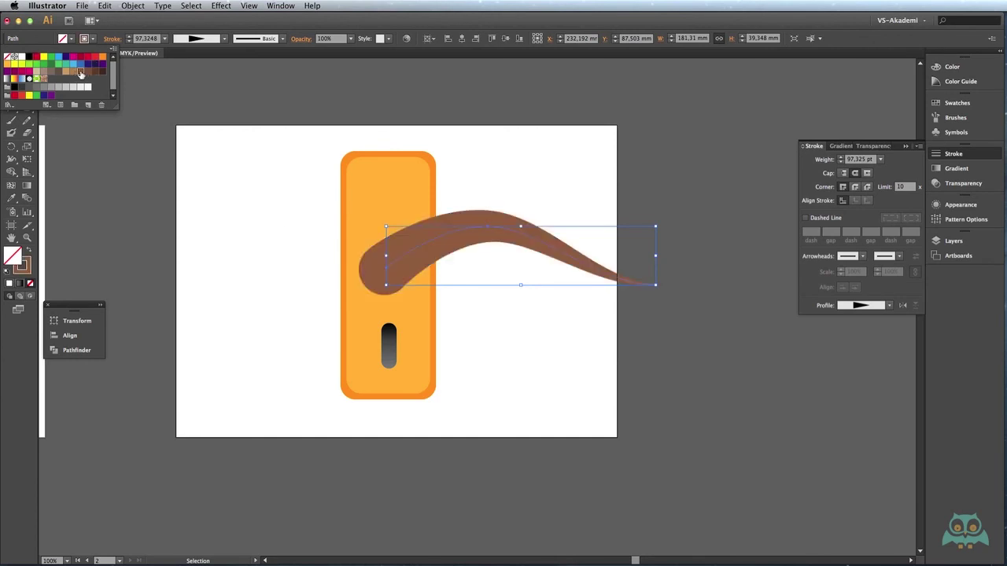
left_click(459, 181)
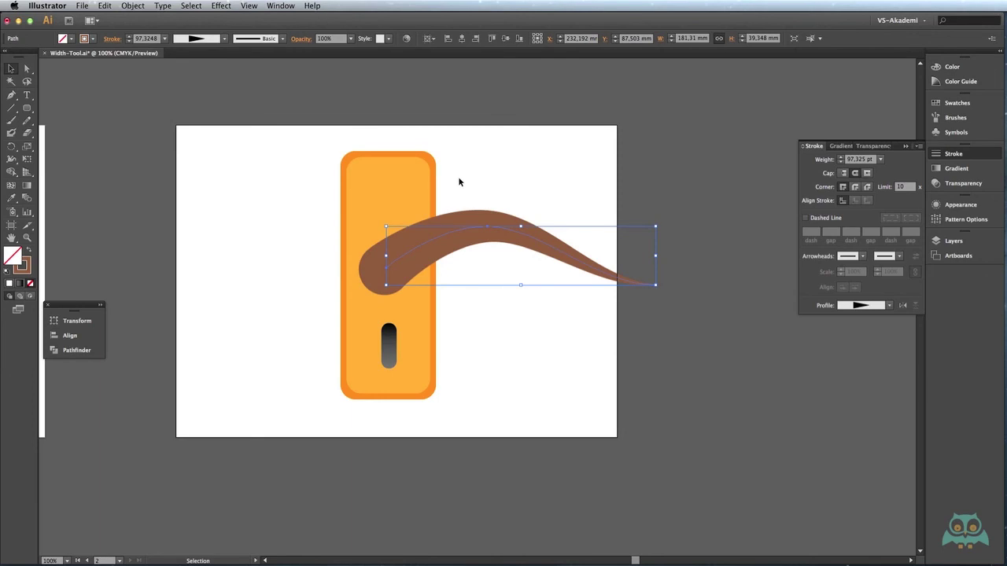
left_click(459, 182)
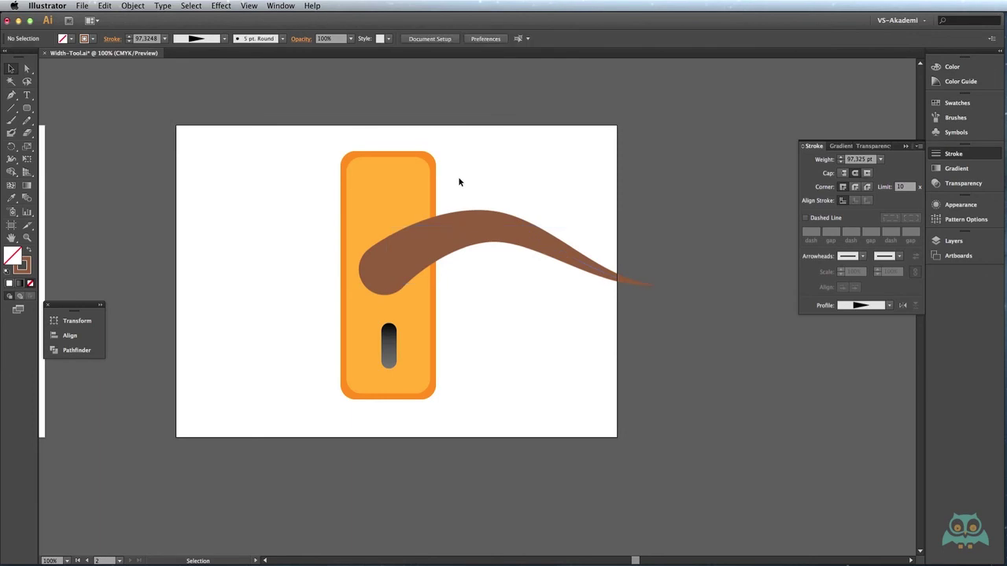